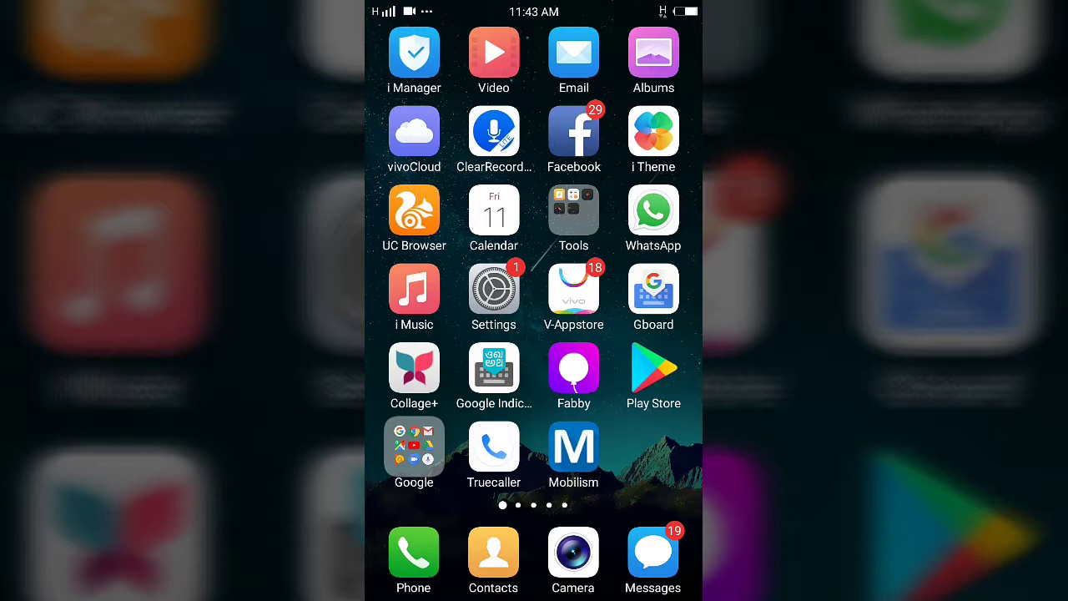
# Launch Mobilism and pick Apps from the section drawer to load its Latest Apps and Reviews.
pyautogui.click(574, 447)
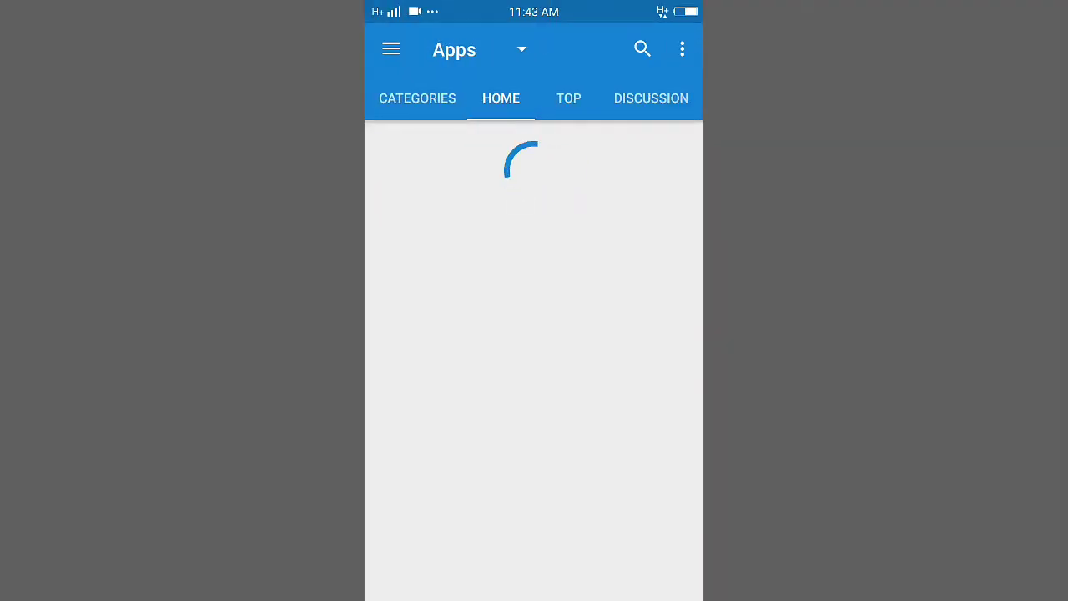
pyautogui.click(391, 50)
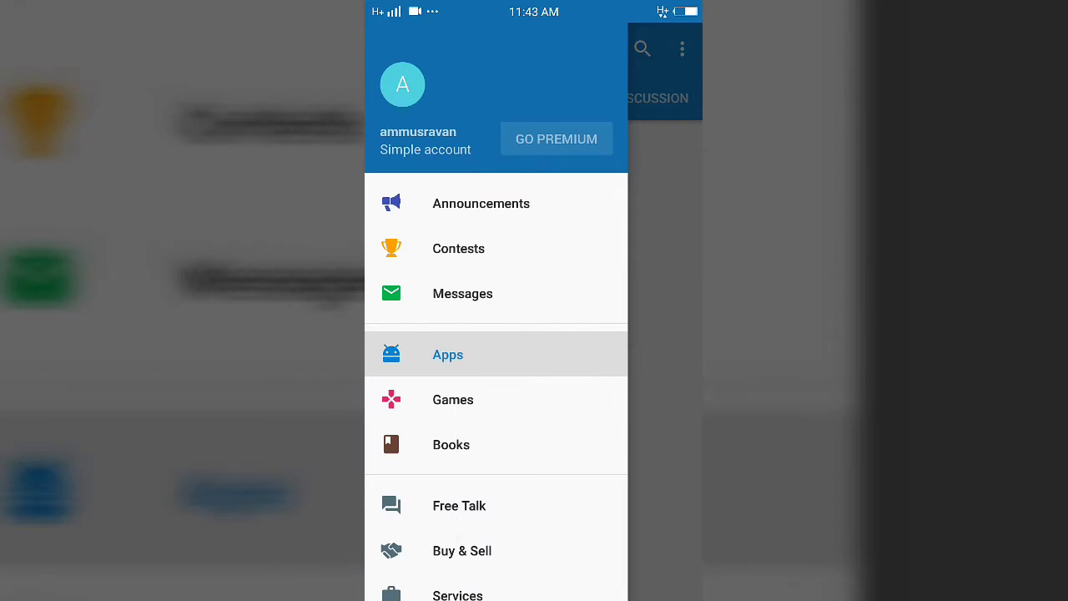
pyautogui.click(496, 355)
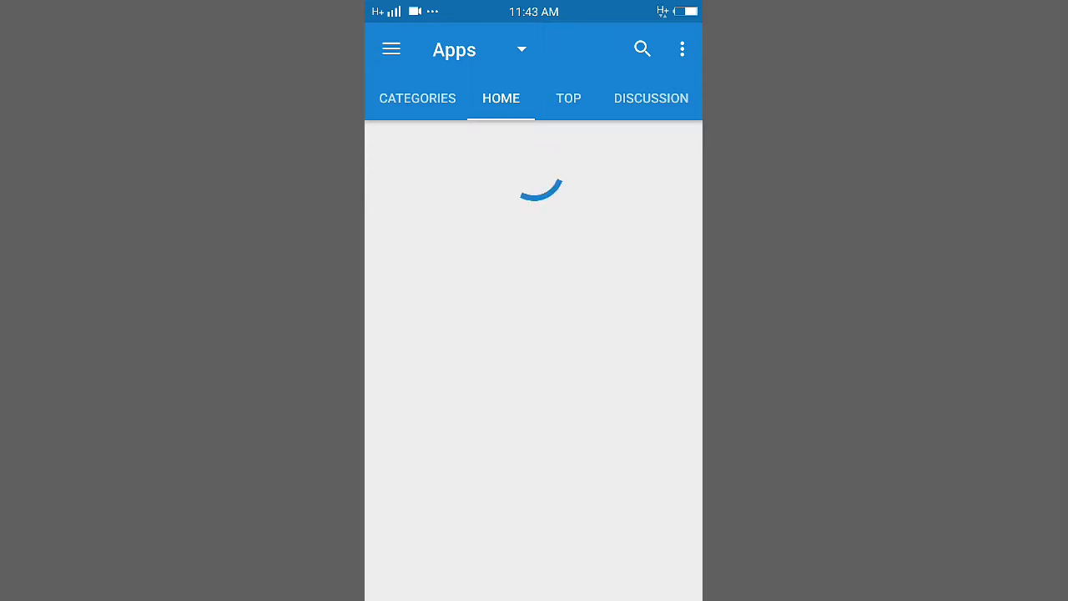
pyautogui.click(392, 49)
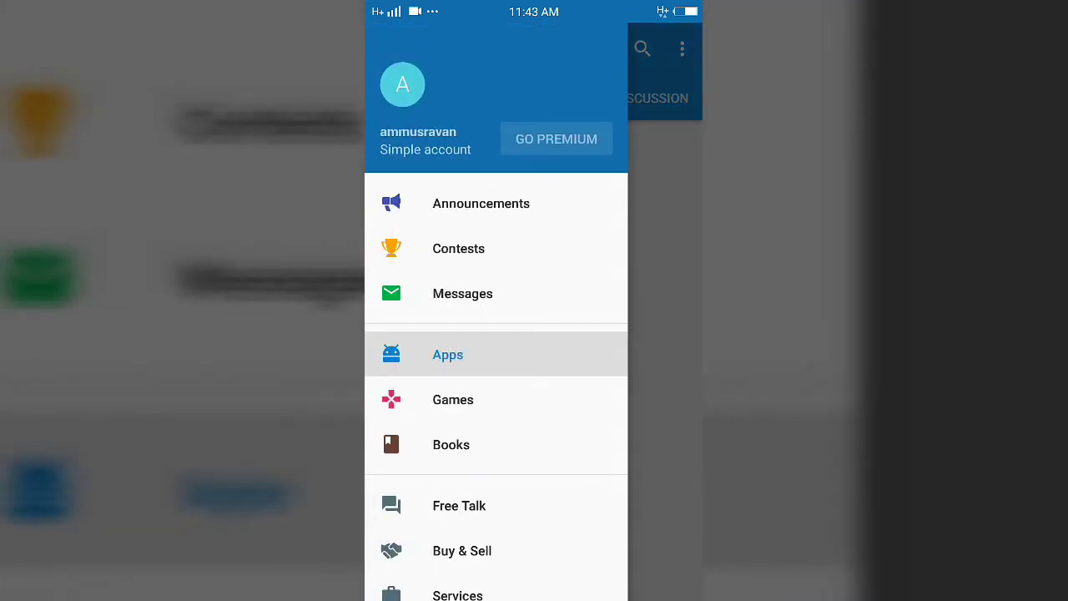
pyautogui.click(449, 355)
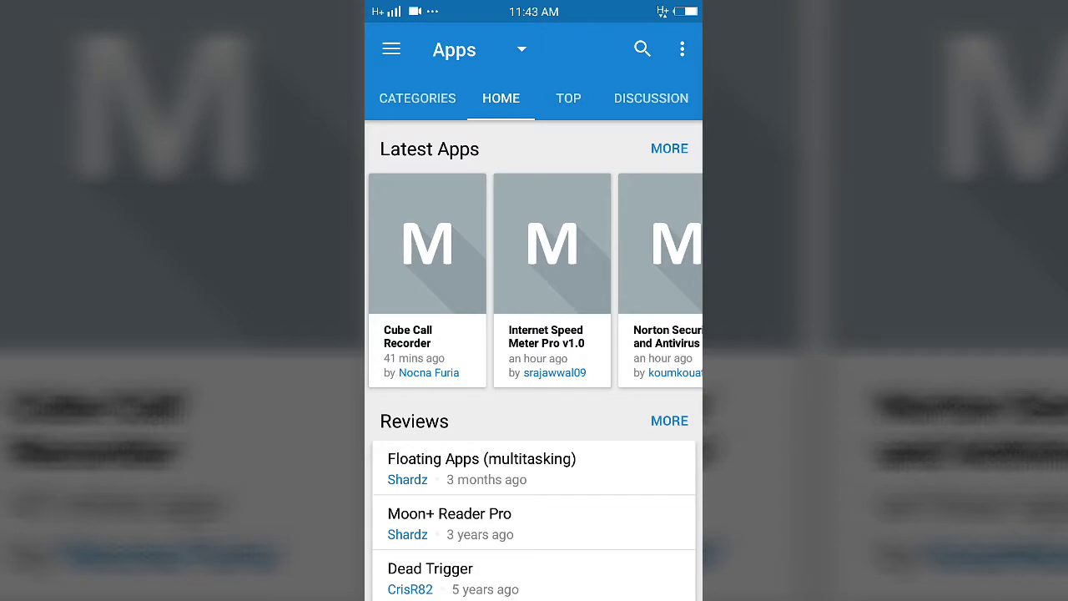
pyautogui.moveTo(635, 250); pyautogui.dragTo(509, 250)
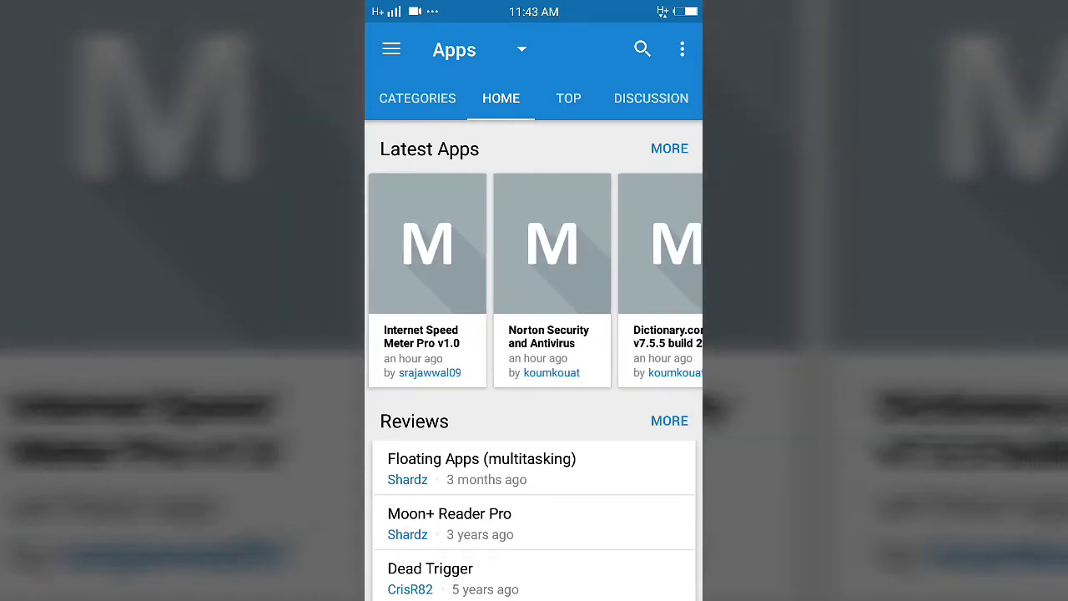
pyautogui.moveTo(584, 246); pyautogui.dragTo(459, 246)
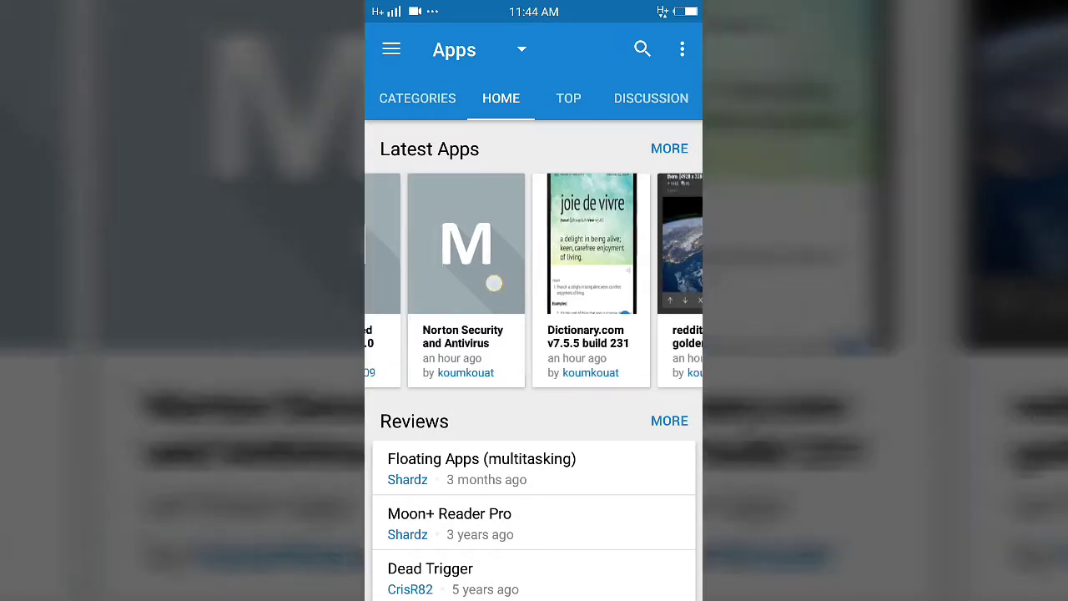
pyautogui.moveTo(434, 251); pyautogui.dragTo(668, 250)
pyautogui.moveTo(534, 418); pyautogui.dragTo(534, 387)
pyautogui.moveTo(584, 246); pyautogui.dragTo(459, 246)
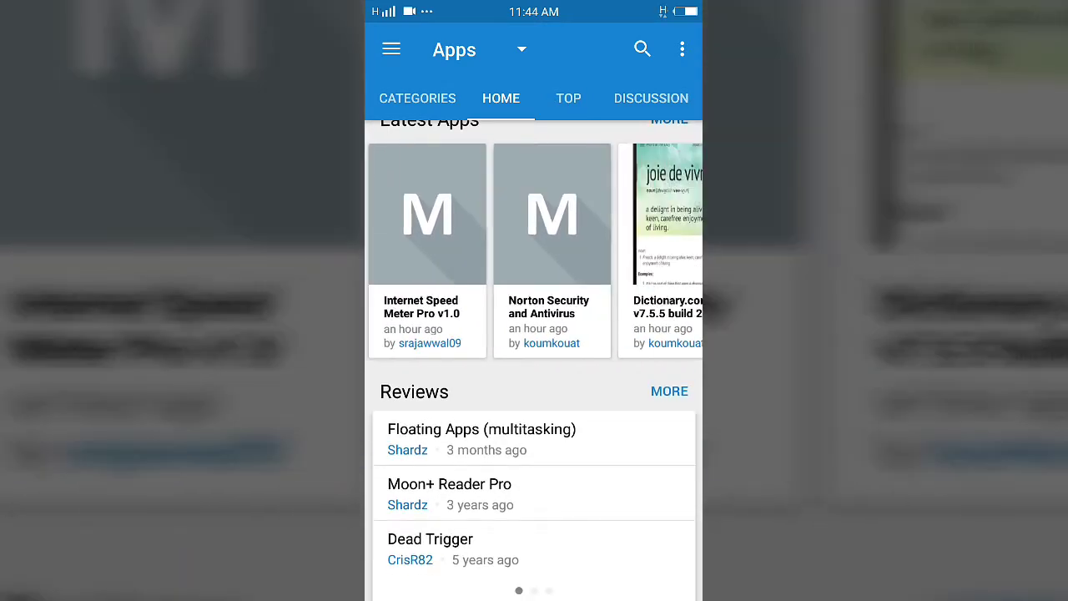
# Scroll the Latest Apps carousel to Internet Speed Meter Pro and the Dictionary.com screenshots.
pyautogui.moveTo(534, 384); pyautogui.dragTo(534, 413)
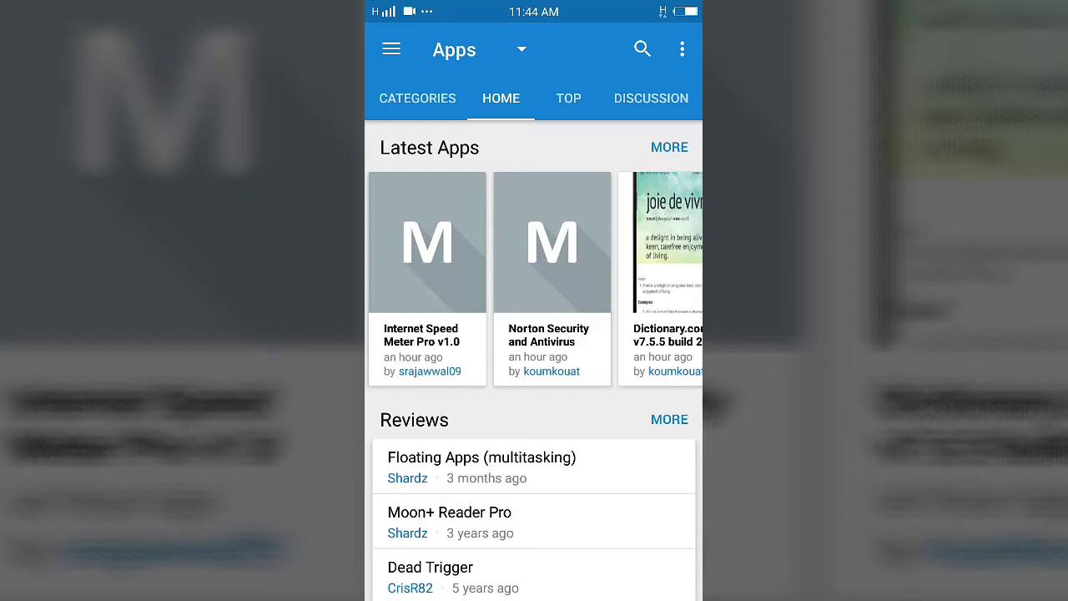
# Switch to the Games section and swipe Latest Games along to MadOut2 BigCityOnline.
pyautogui.click(519, 49)
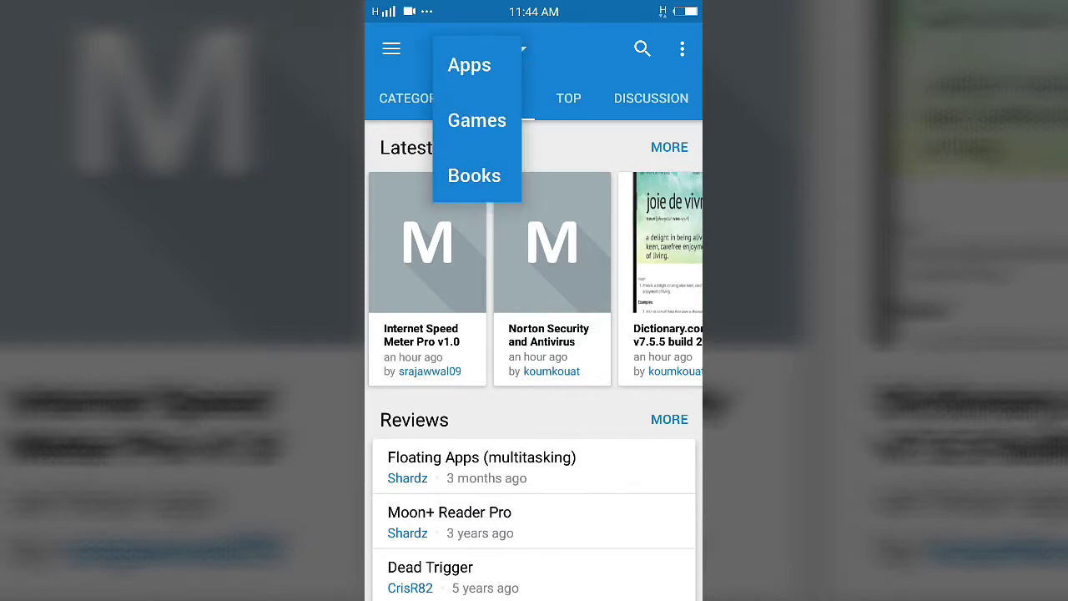
pyautogui.click(476, 120)
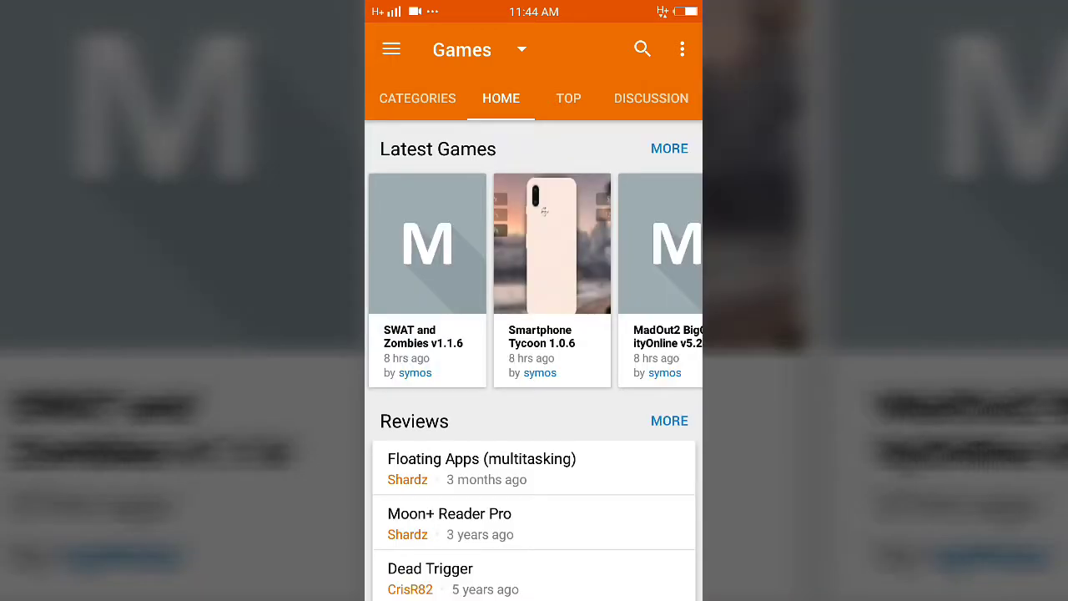
pyautogui.moveTo(651, 251); pyautogui.dragTo(392, 250)
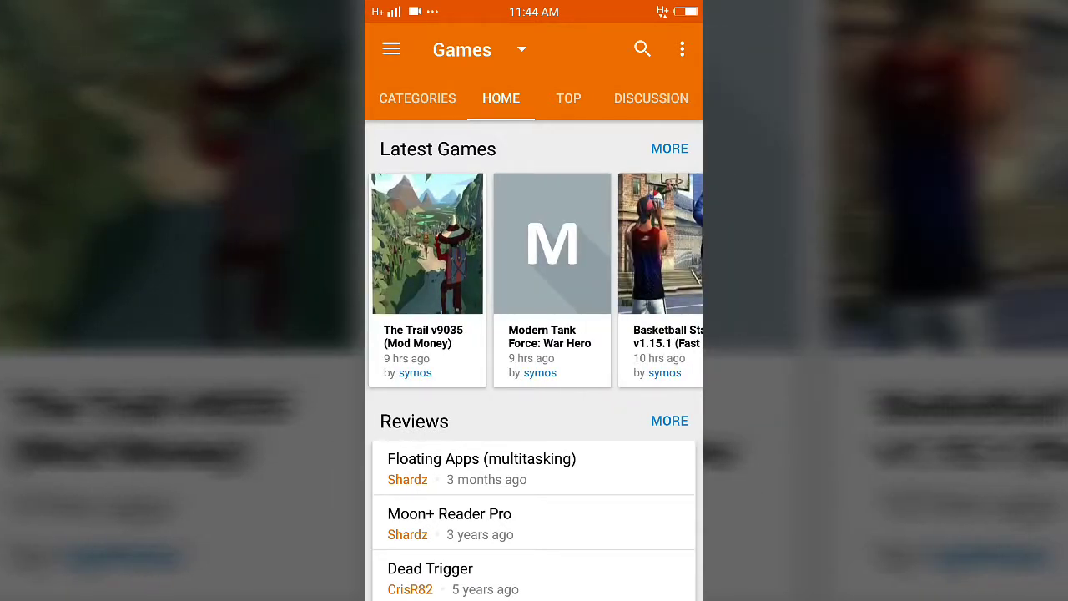
pyautogui.moveTo(585, 251); pyautogui.dragTo(459, 250)
pyautogui.moveTo(584, 251)
pyautogui.mouseDown()
pyautogui.moveTo(459, 251)
pyautogui.moveTo(668, 250)
pyautogui.mouseUp()
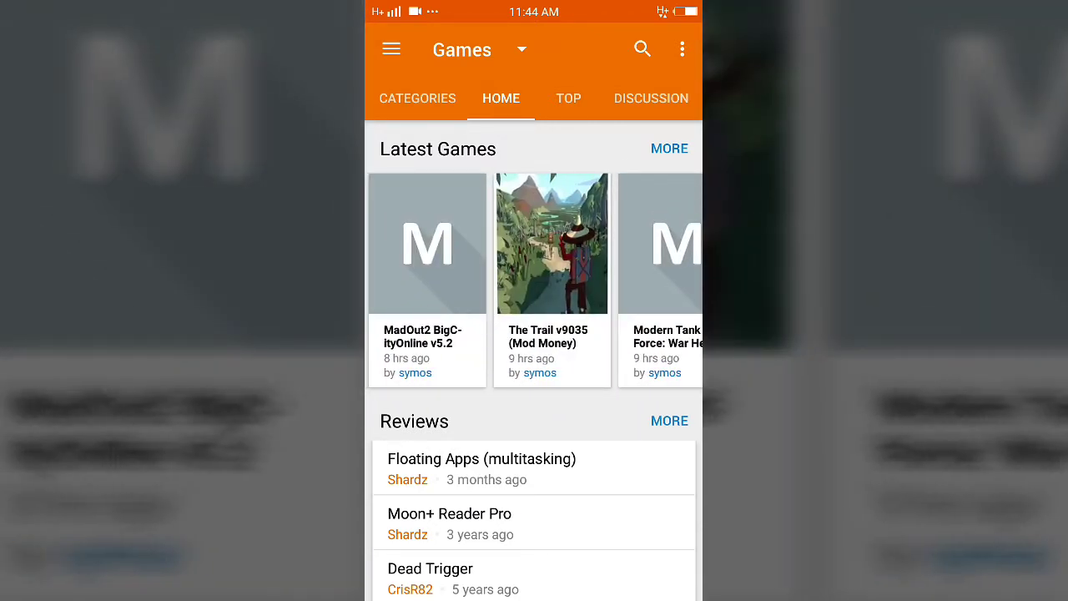
# View The Trail v9035 (Mod Money) release page, then go back and switch to Apps.
pyautogui.click(552, 267)
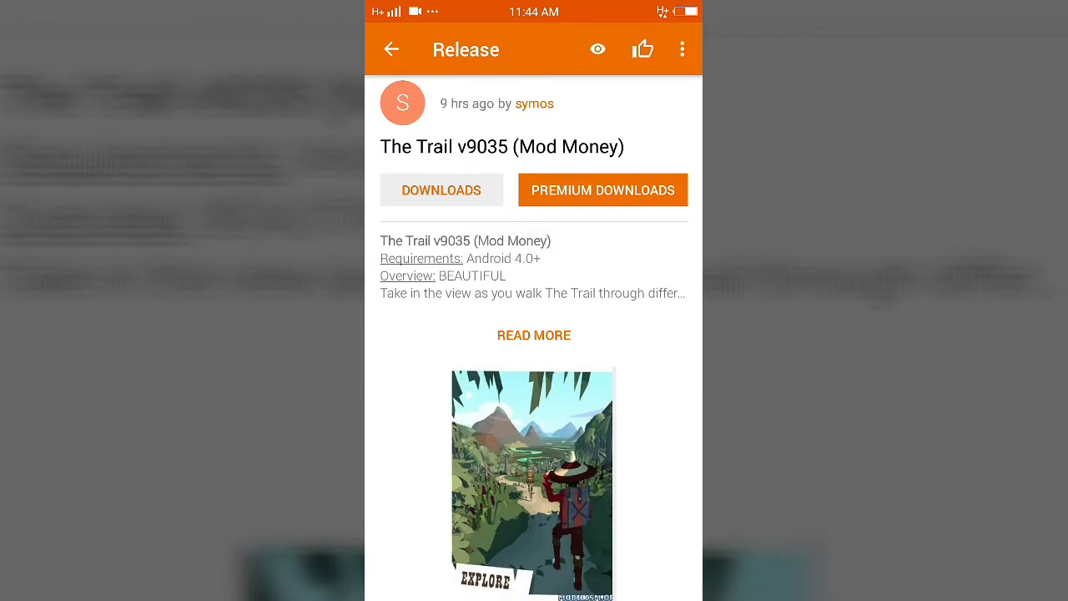
pyautogui.scroll(-5, 660, 334)
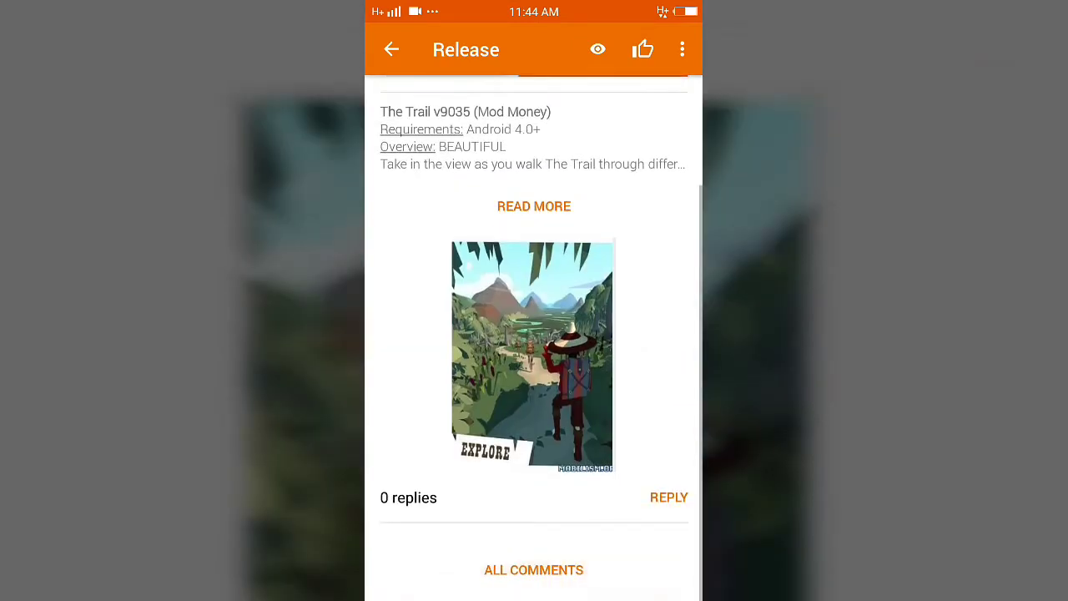
pyautogui.scroll(5, 660, 333)
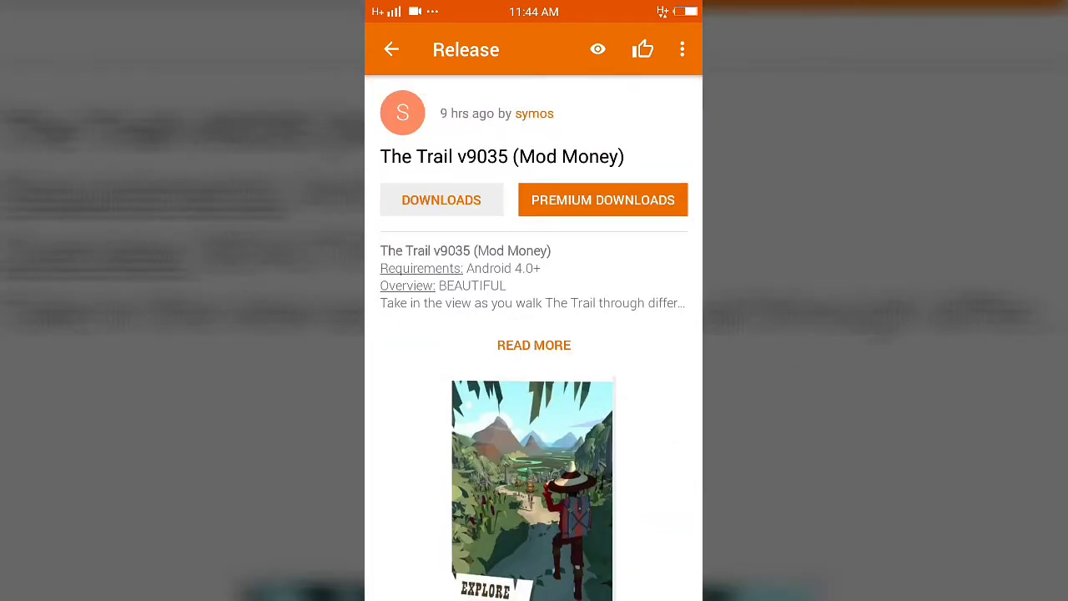
pyautogui.click(391, 50)
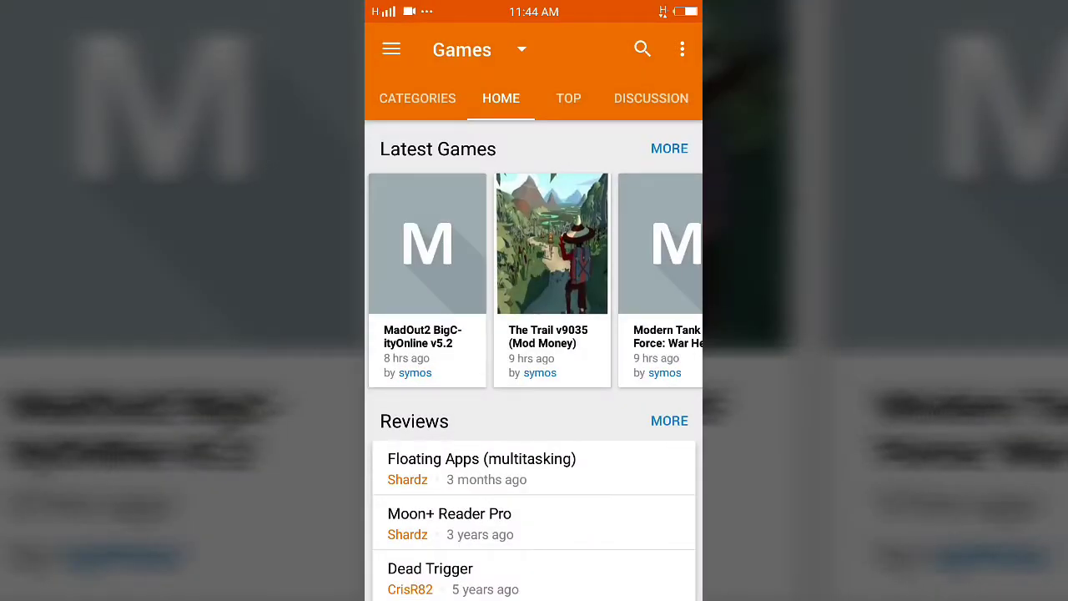
pyautogui.click(521, 49)
pyautogui.click(476, 67)
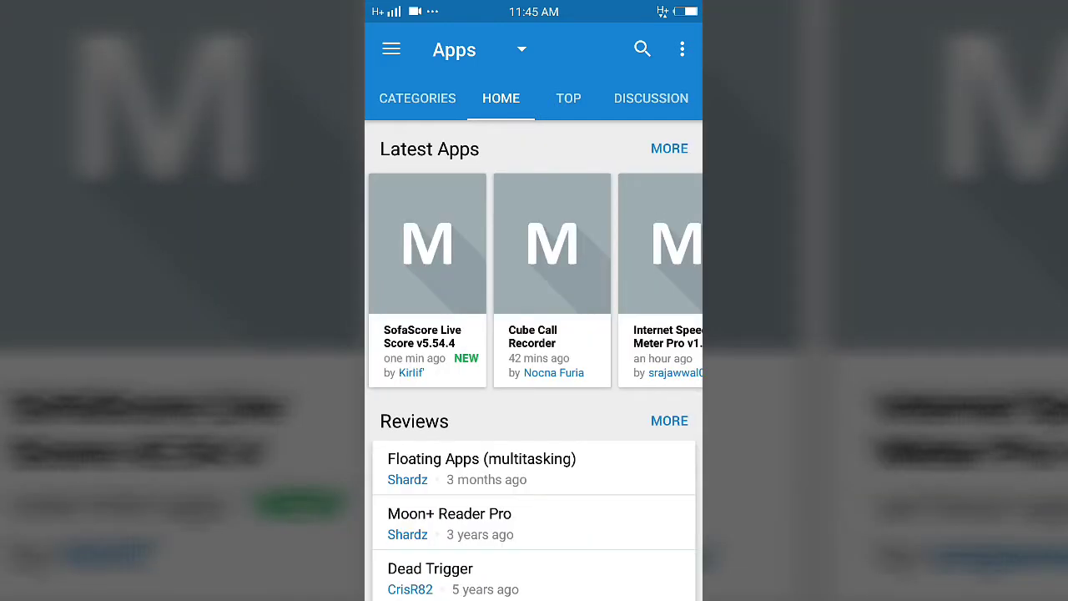
# Search 'call recorder', open the Skvalex v3.0 Beta04.2 Cracked release, then return to results.
pyautogui.click(642, 48)
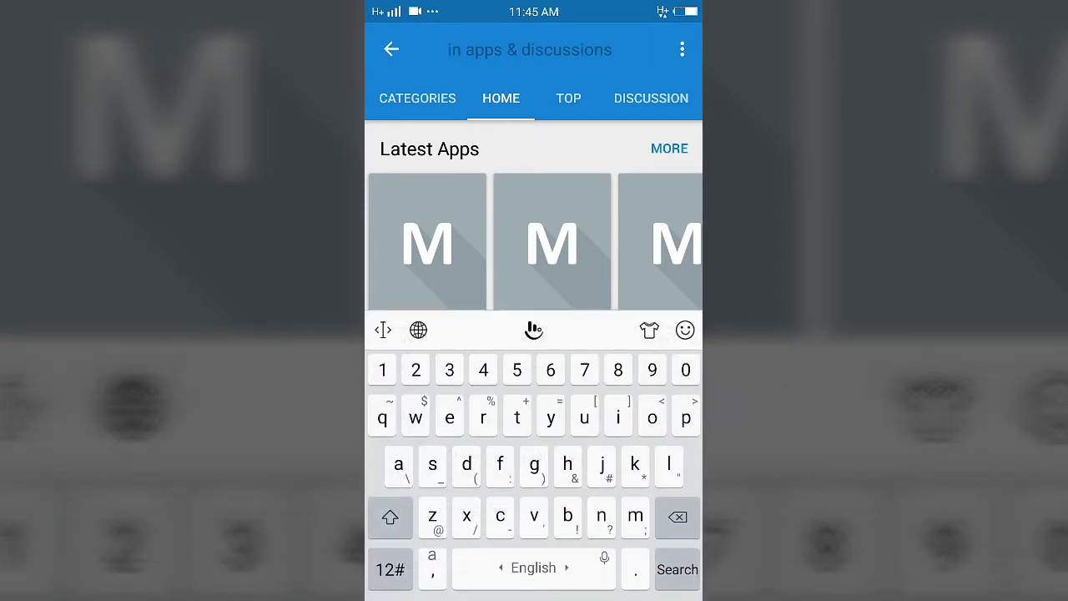
pyautogui.write('call r')
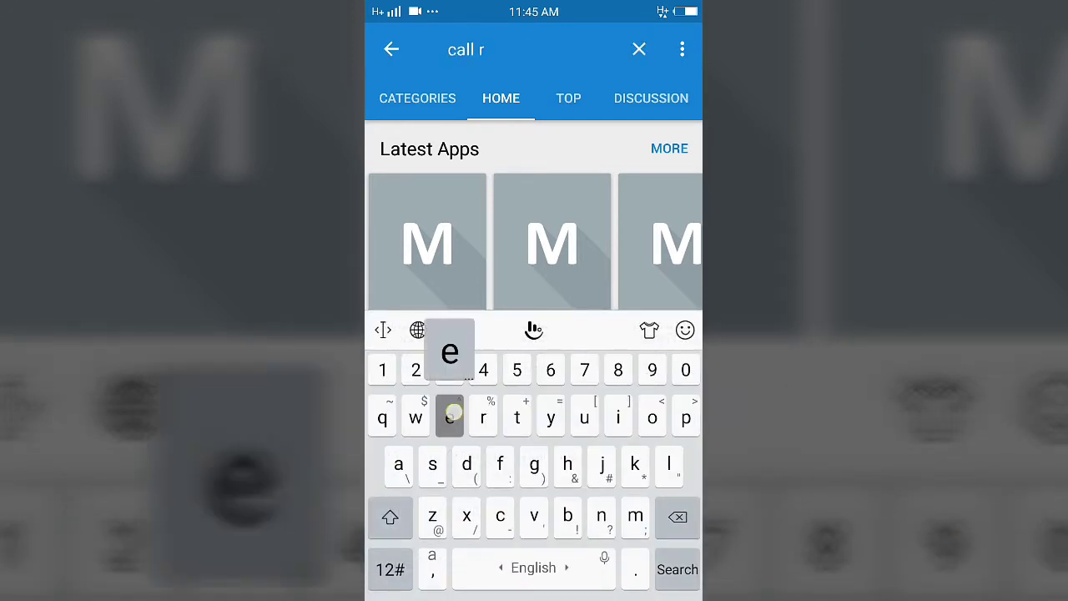
pyautogui.write('ecorde')
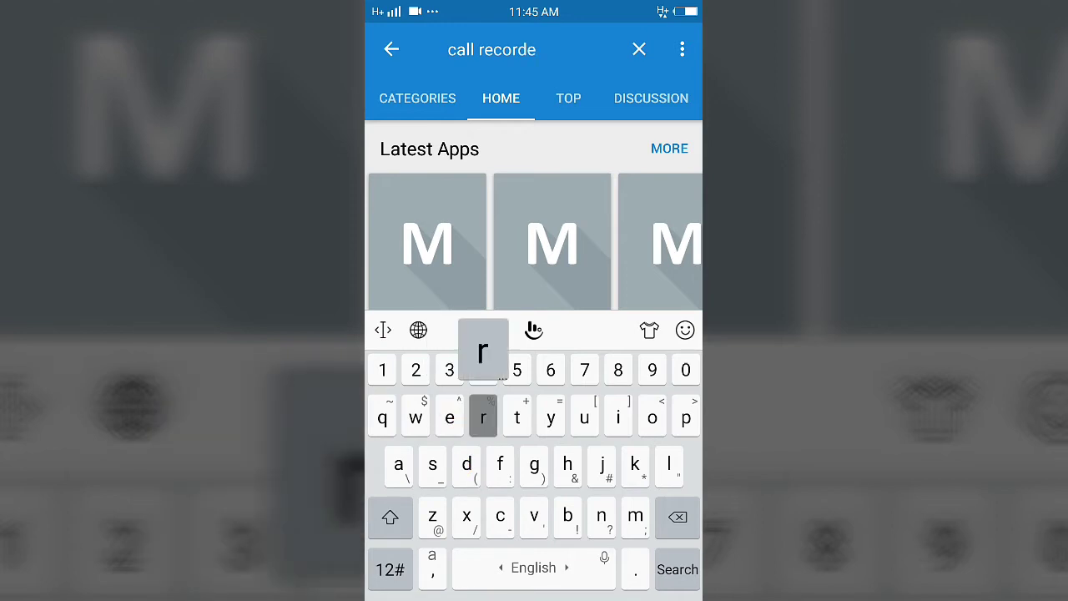
pyautogui.write('r')
pyautogui.click(677, 570)
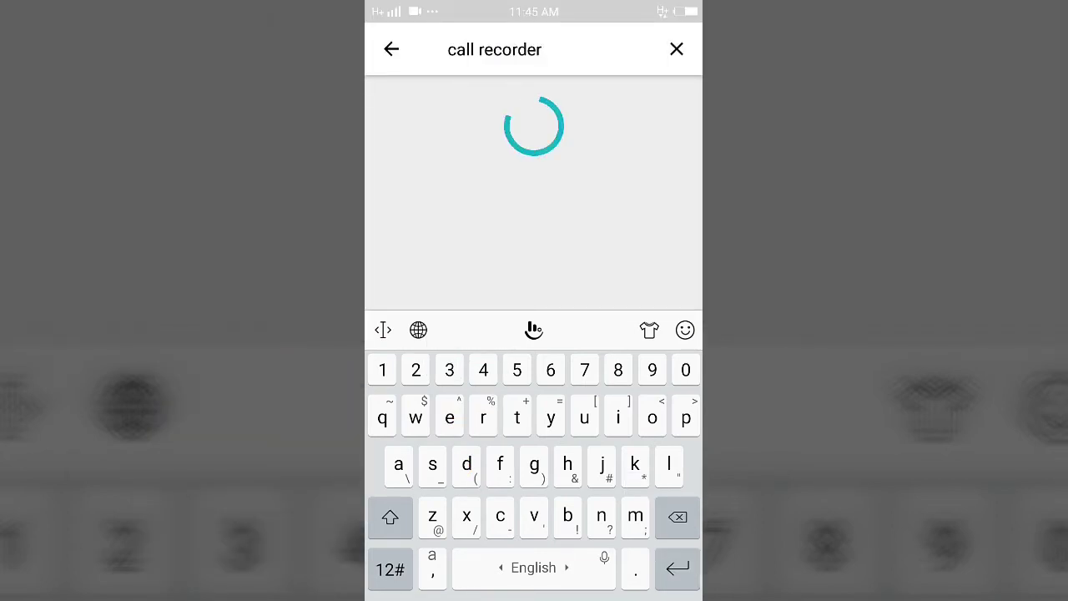
pyautogui.scroll(-5, 535, 334)
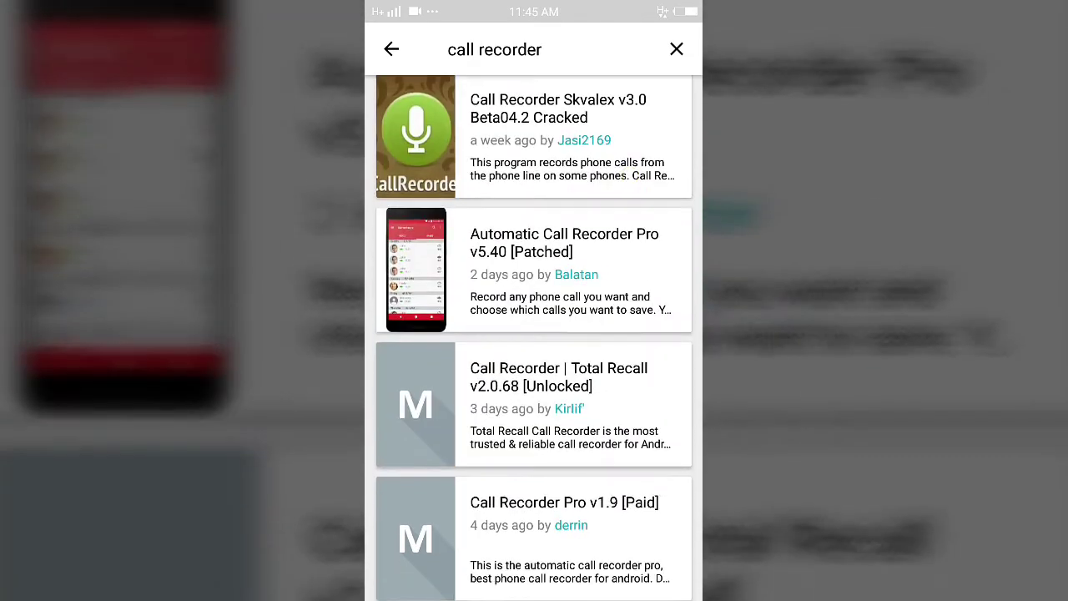
pyautogui.scroll(-2, 534, 334)
pyautogui.scroll(3, 534, 334)
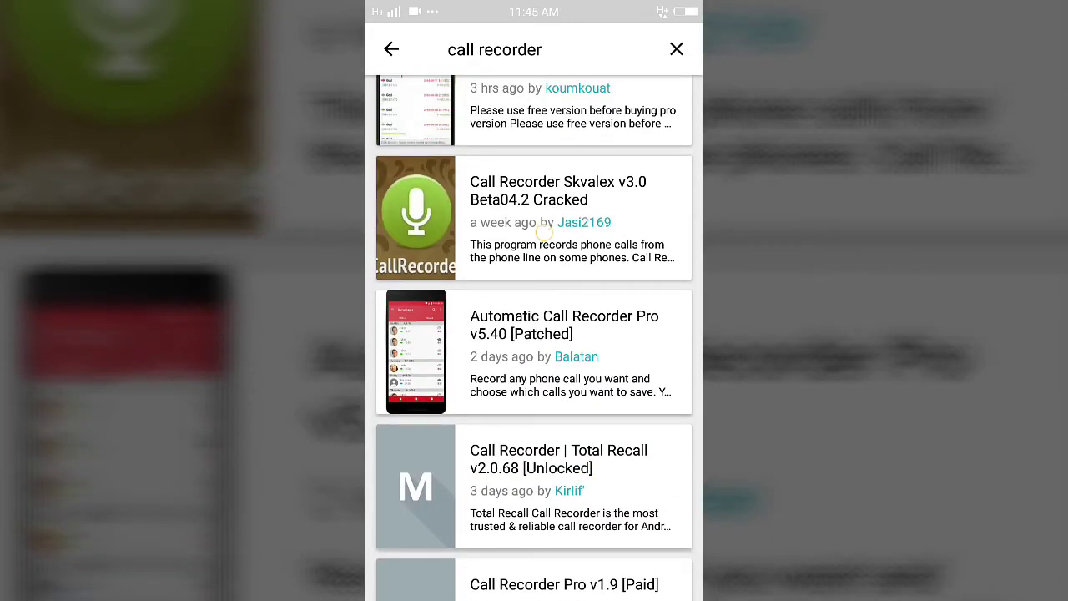
pyautogui.click(534, 217)
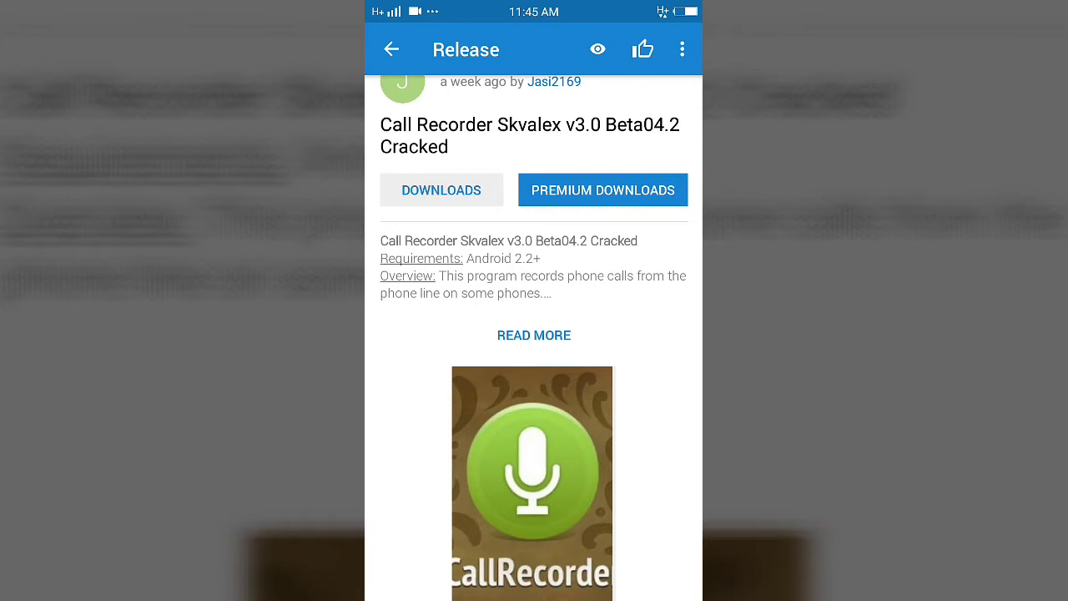
pyautogui.scroll(-4, 534, 334)
pyautogui.scroll(4, 535, 334)
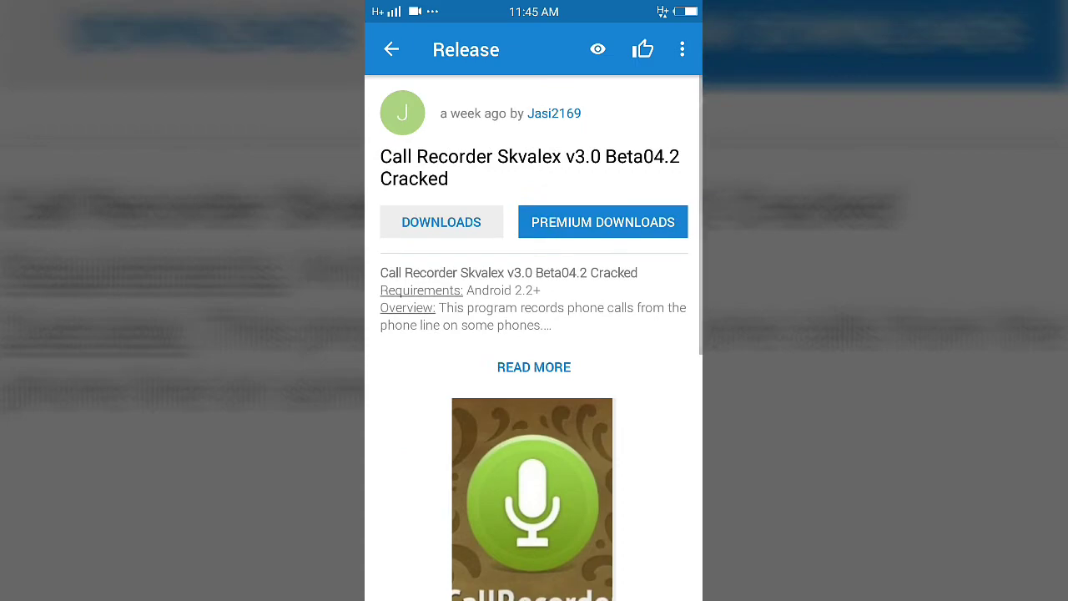
pyautogui.click(392, 49)
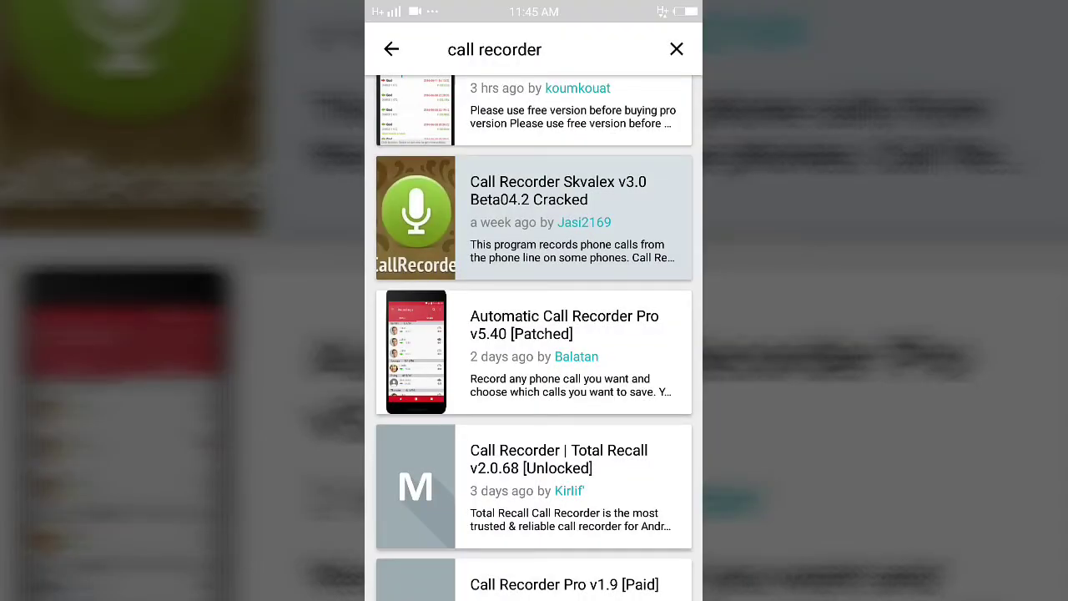
pyautogui.scroll(3, 534, 334)
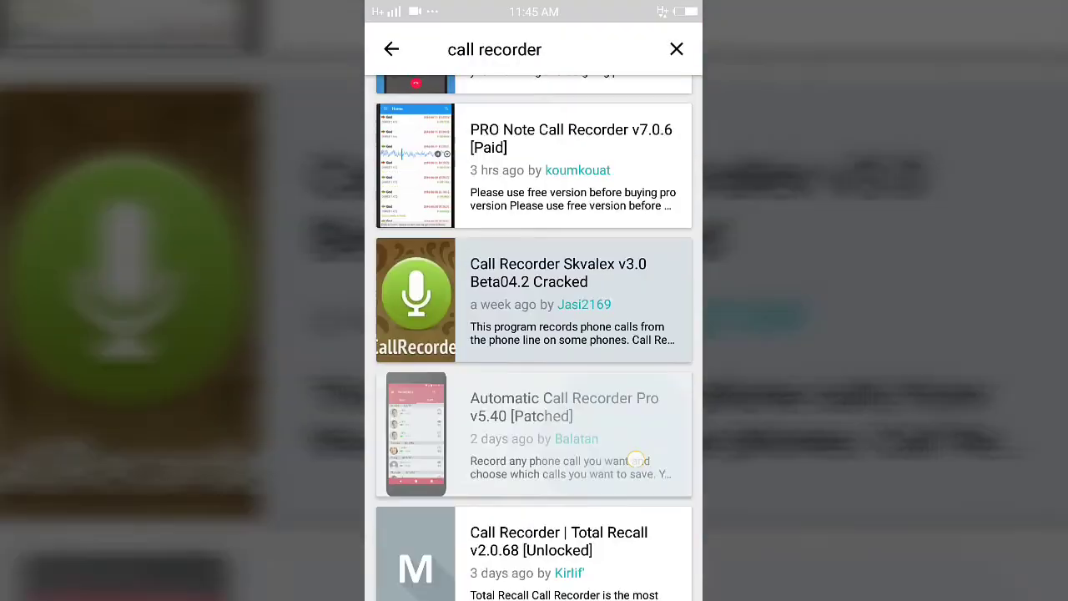